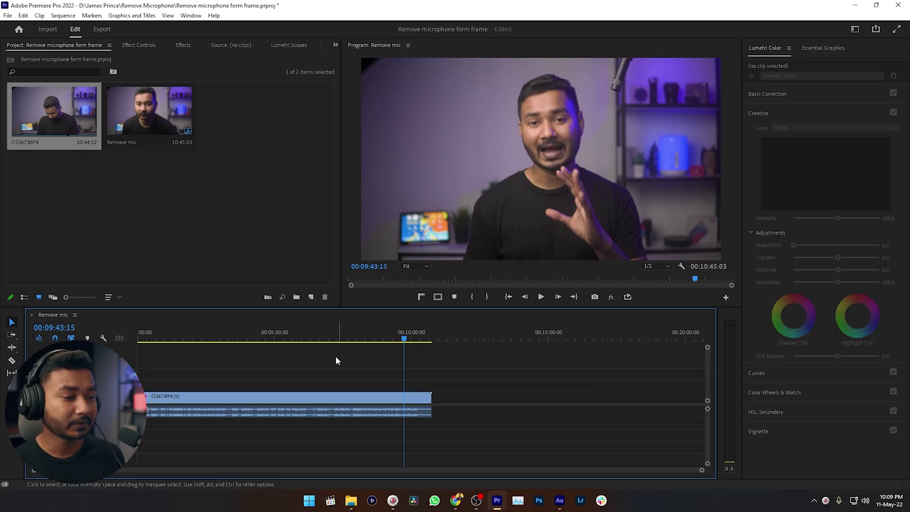
pyautogui.moveTo(312, 339); pyautogui.dragTo(271, 339)
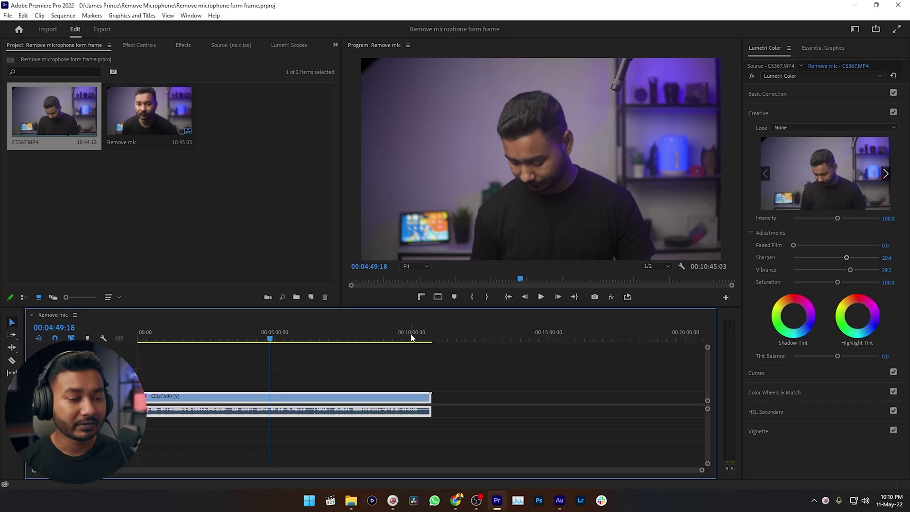
pyautogui.moveTo(423, 345); pyautogui.dragTo(426, 345)
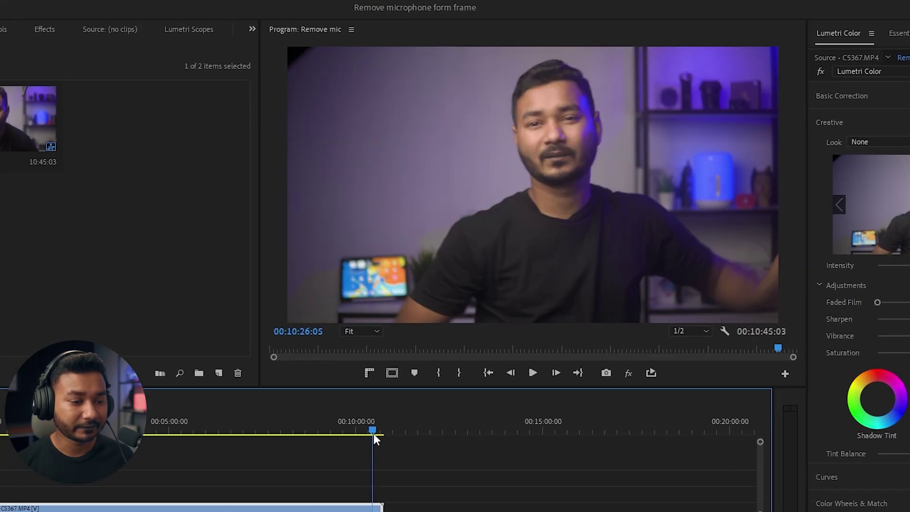
pyautogui.moveTo(376, 434); pyautogui.dragTo(377, 433)
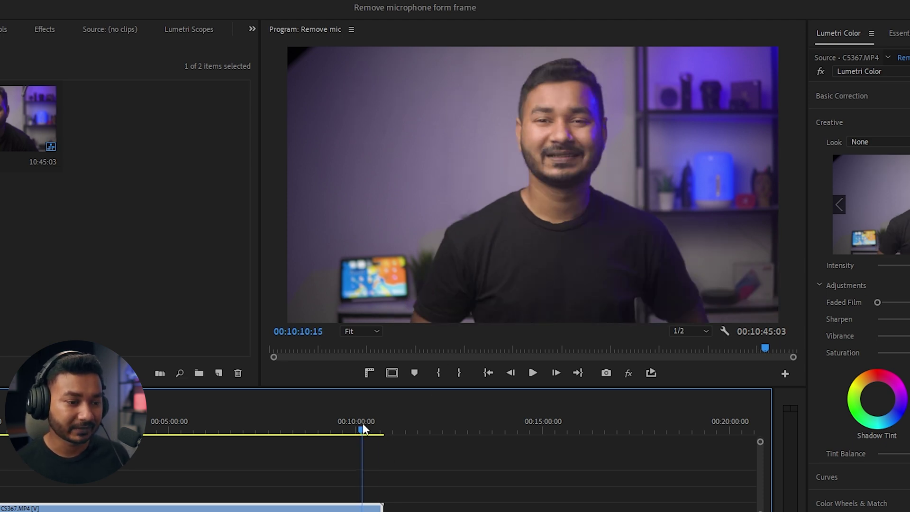
pyautogui.moveTo(362, 429); pyautogui.dragTo(375, 430)
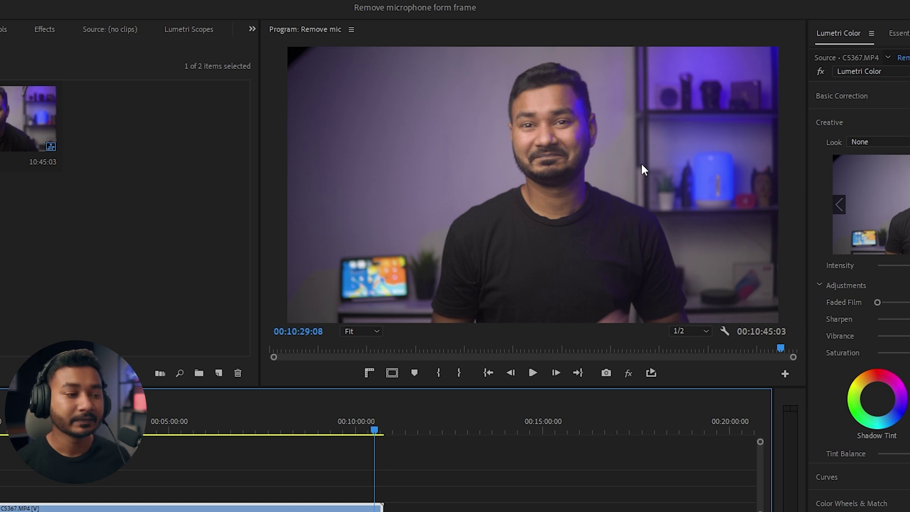
# - Duplicate the CS367.MP4 clip onto track V2, directly above the original on V1
pyautogui.click(249, 340)
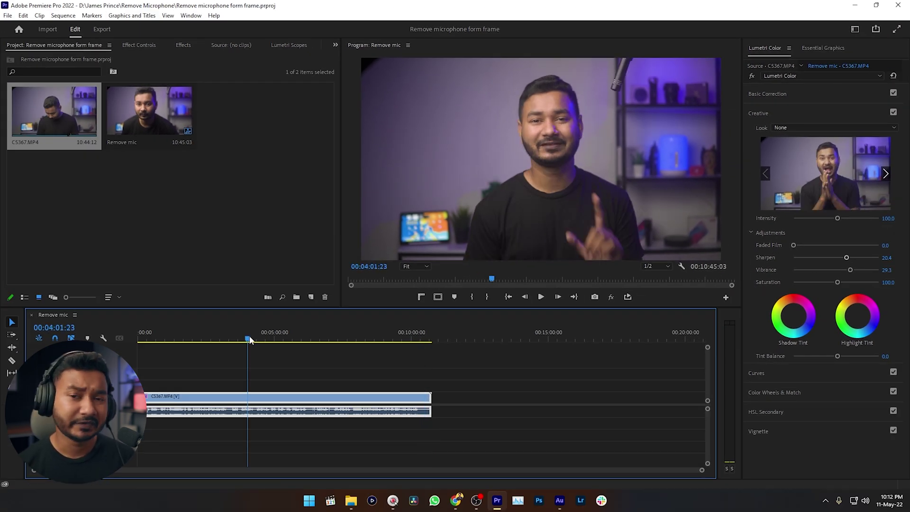
pyautogui.moveTo(374, 339); pyautogui.dragTo(427, 339)
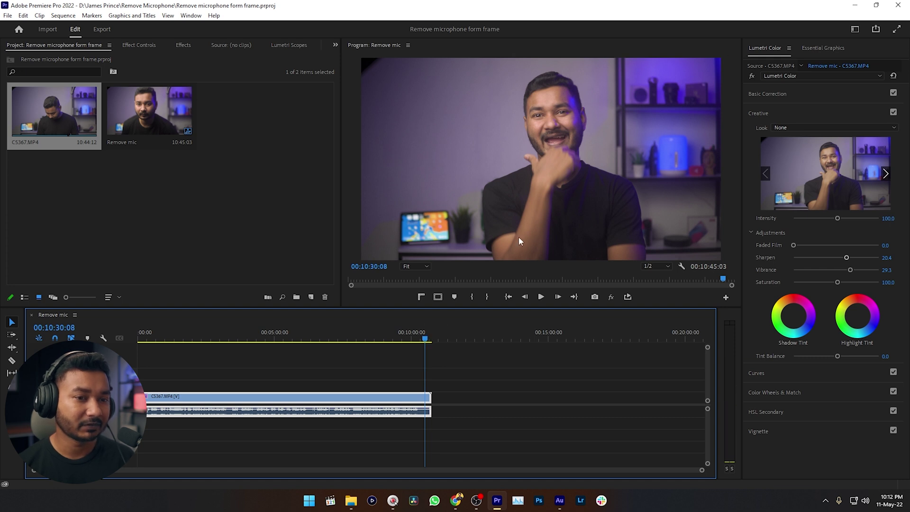
pyautogui.click(454, 374)
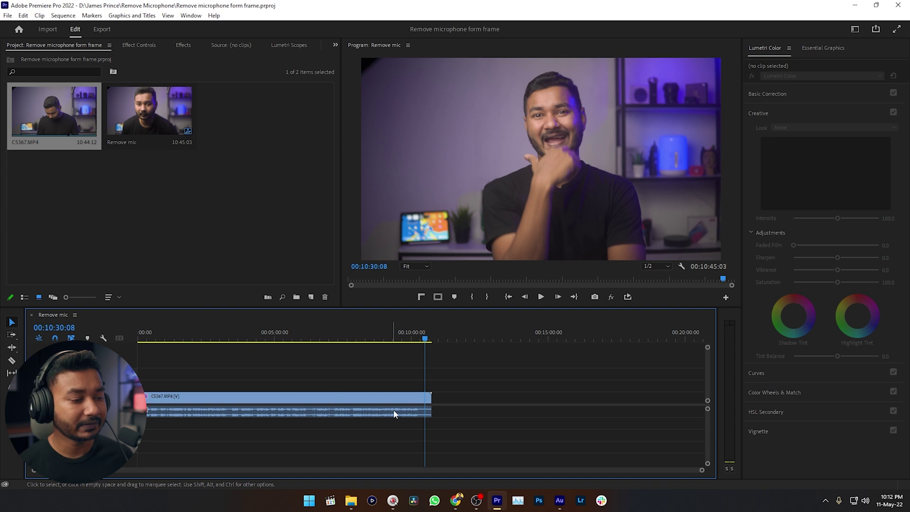
pyautogui.press('alt')
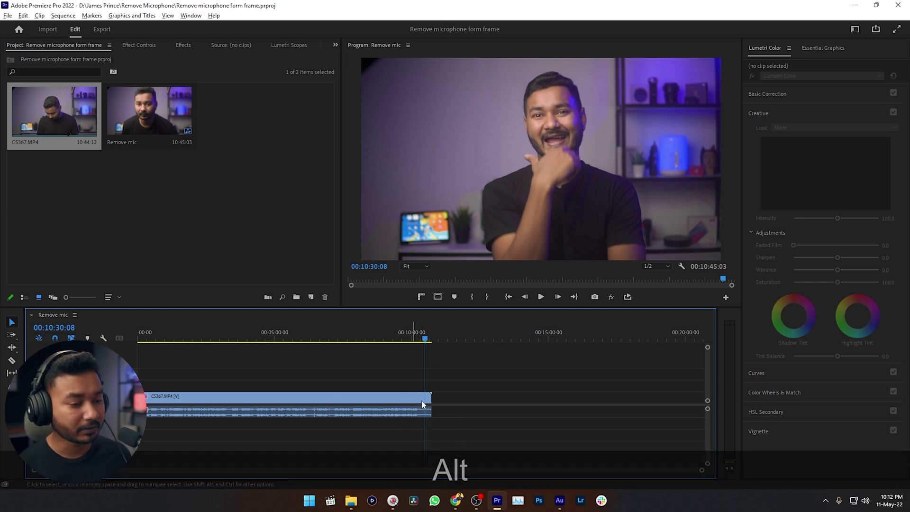
pyautogui.moveTo(409, 405); pyautogui.dragTo(420, 384)
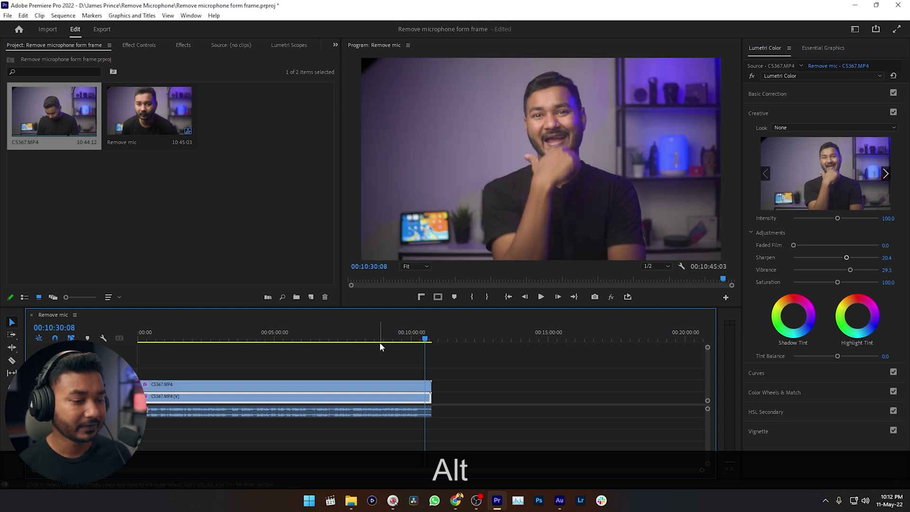
# - Select the V2 copy and settle the playhead on frame 00:10:27:20
pyautogui.click(394, 384)
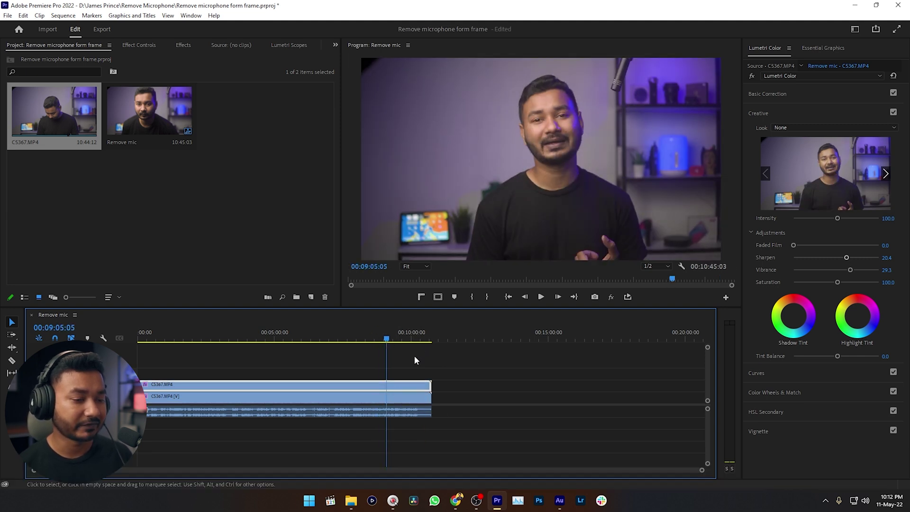
pyautogui.click(419, 339)
pyautogui.moveTo(419, 340); pyautogui.dragTo(425, 345)
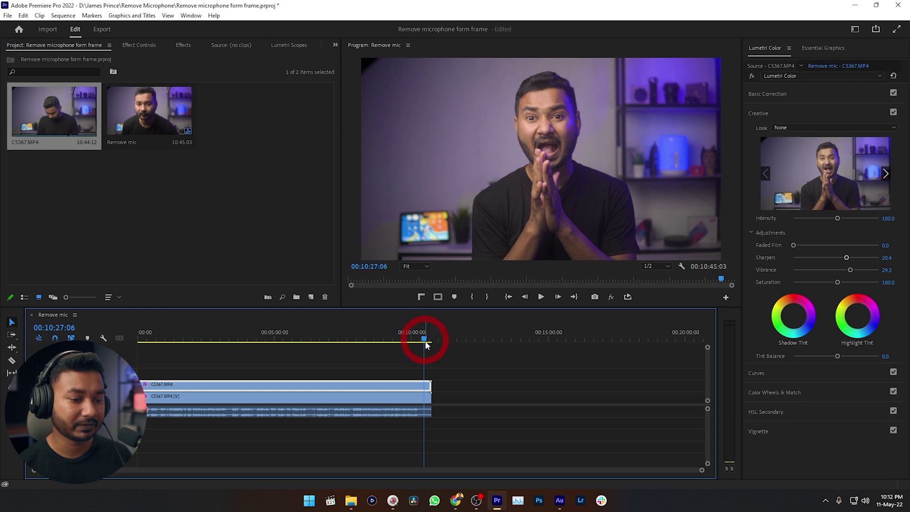
pyautogui.press('Right')
pyautogui.press('Right')
pyautogui.press('Right')
pyautogui.press('Right')
pyautogui.press('Right')
pyautogui.press('Right')
pyautogui.press('Right')
pyautogui.press('Right')
pyautogui.press('Right')
pyautogui.press('Right')
pyautogui.press('Right')
pyautogui.press('Right')
pyautogui.press('Right')
pyautogui.press('Right')
pyautogui.press('Right')
pyautogui.press('Right')
pyautogui.press('Right')
pyautogui.press('Right')
pyautogui.press('Right')
pyautogui.press('Right')
pyautogui.press('Left')
pyautogui.press('Left')
pyautogui.press('Left')
pyautogui.press('Left')
pyautogui.press('Left')
pyautogui.press('Left')
pyautogui.press('Left')
pyautogui.press('Left')
pyautogui.press('Left')
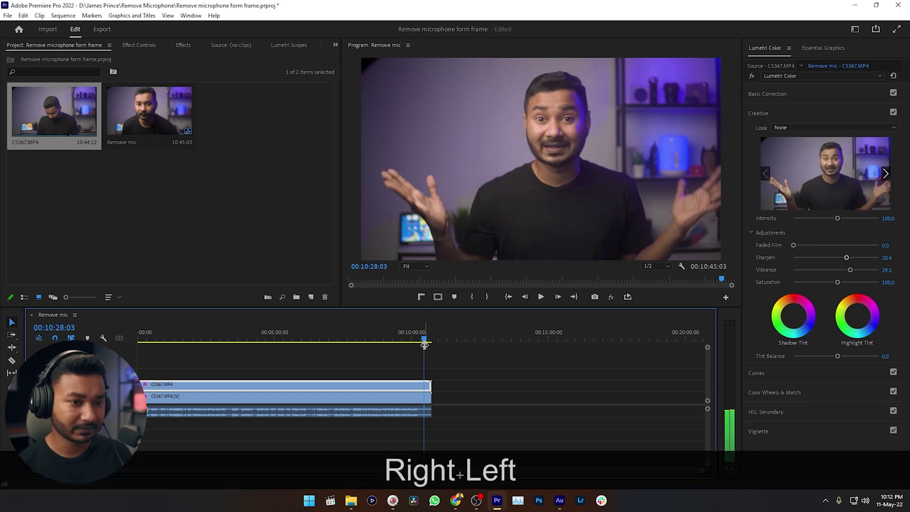
pyautogui.press('Right')
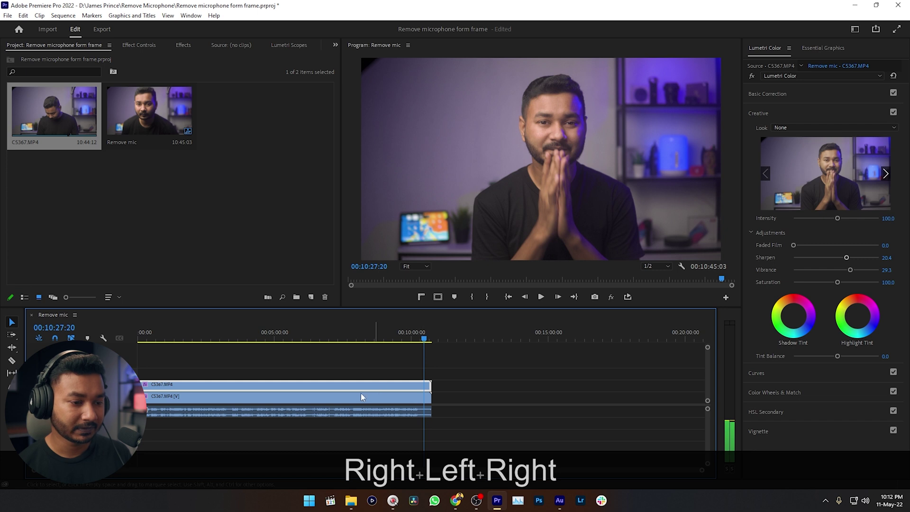
# - Apply Frame Hold to the V2 copy at that frame and delete the portion before the hold
pyautogui.rightClick(413, 381)
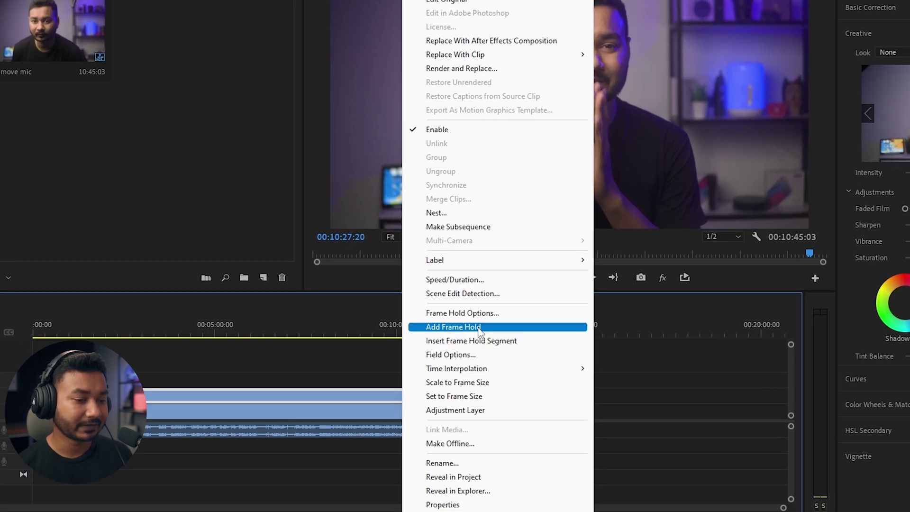
pyautogui.click(480, 329)
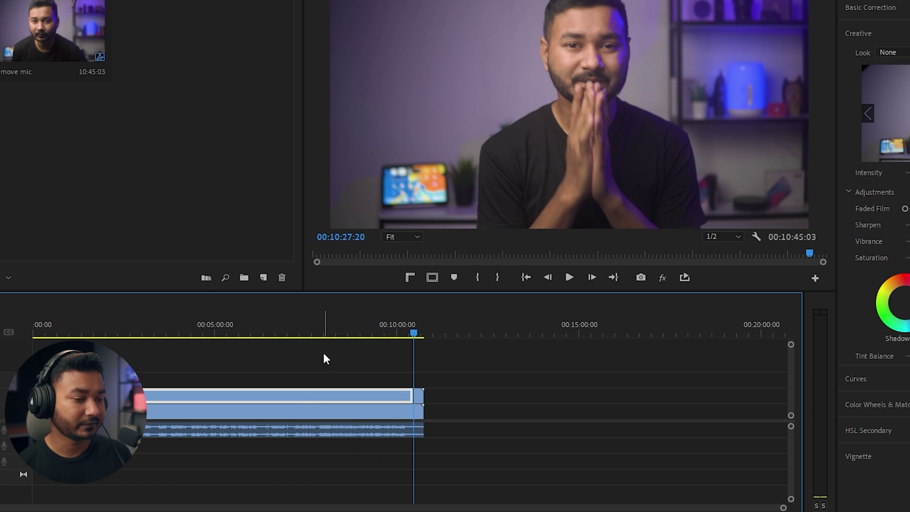
pyautogui.click(293, 327)
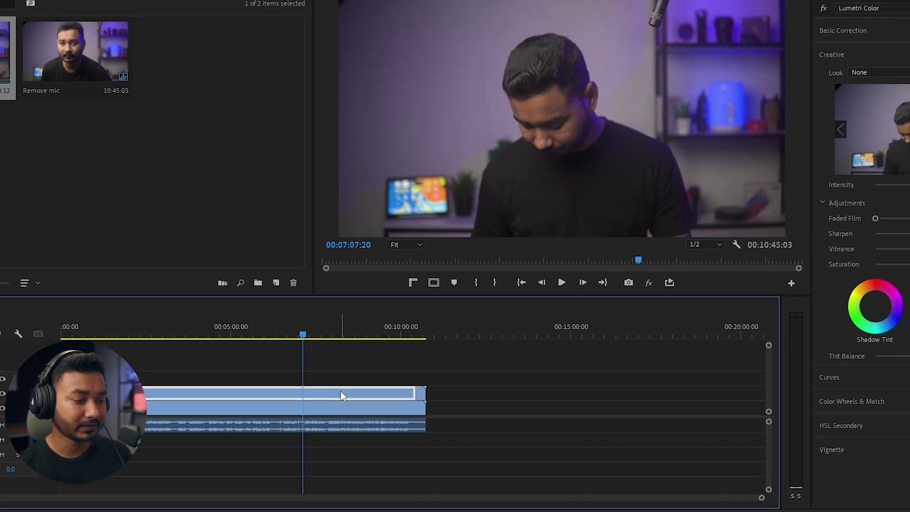
pyautogui.press('Delete')
# - Stretch the held frame back to the sequence start, then select it to edit its effects
pyautogui.click(425, 341)
pyautogui.press('Right')
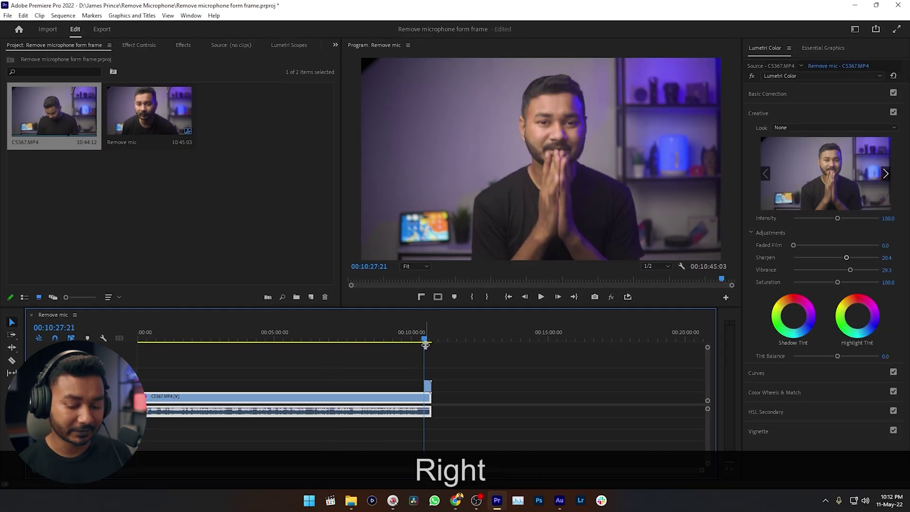
pyautogui.press('Right')
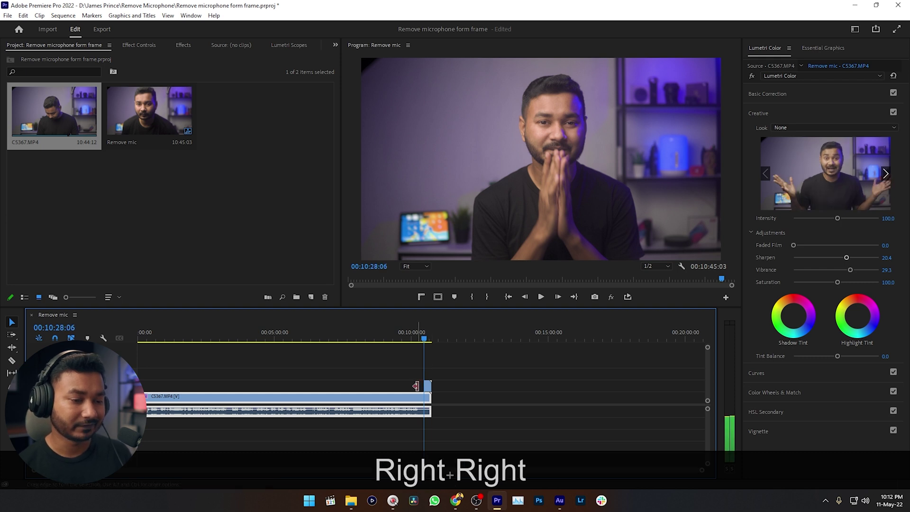
pyautogui.moveTo(424, 384); pyautogui.dragTo(138, 393)
pyautogui.moveTo(232, 340); pyautogui.dragTo(235, 341)
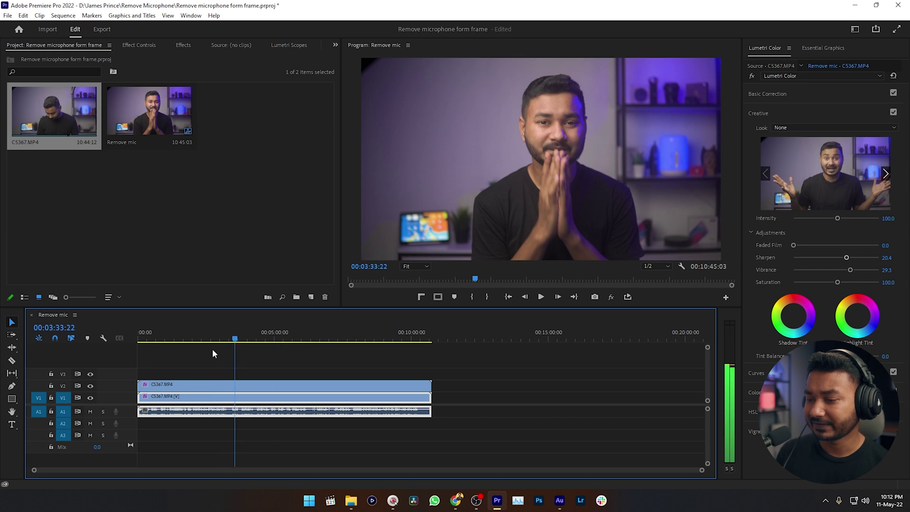
pyautogui.click(255, 385)
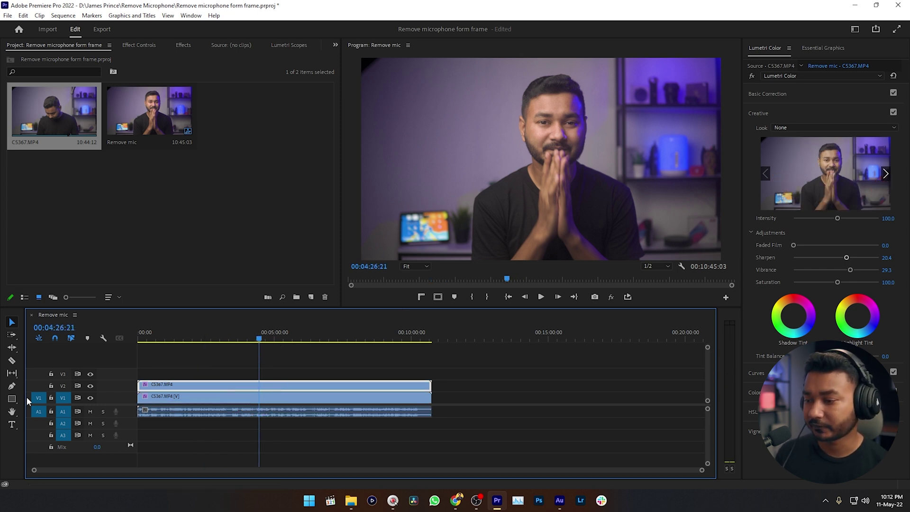
pyautogui.click(141, 44)
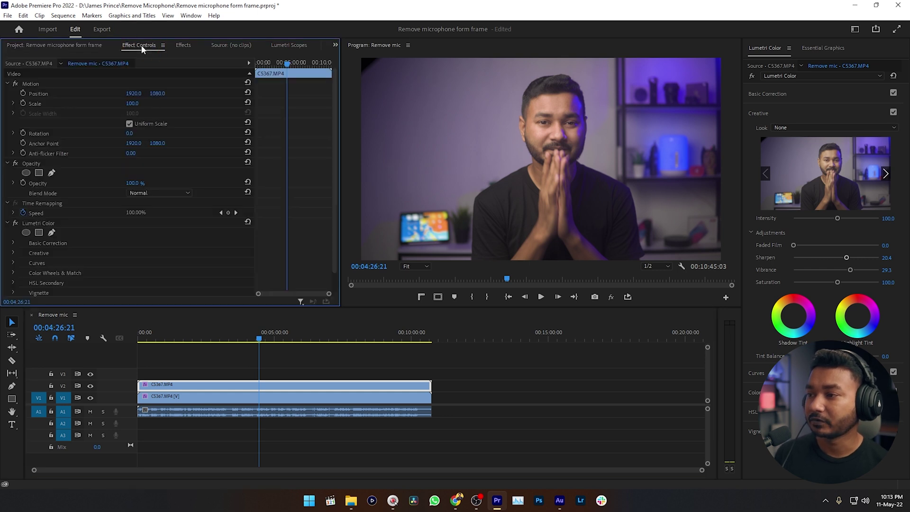
# - Show Effect Controls with the Opacity effect selected, and hide track V2 to reveal the microphone footage
pyautogui.click(192, 15)
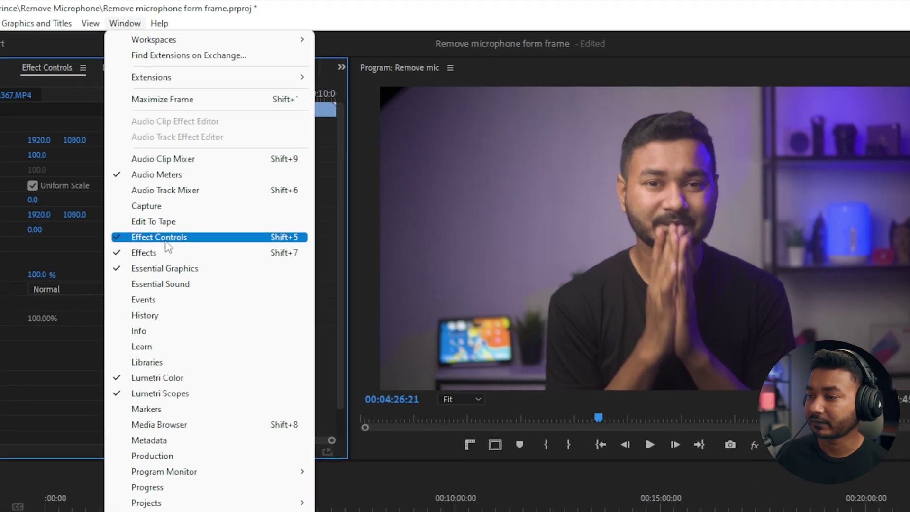
pyautogui.click(166, 240)
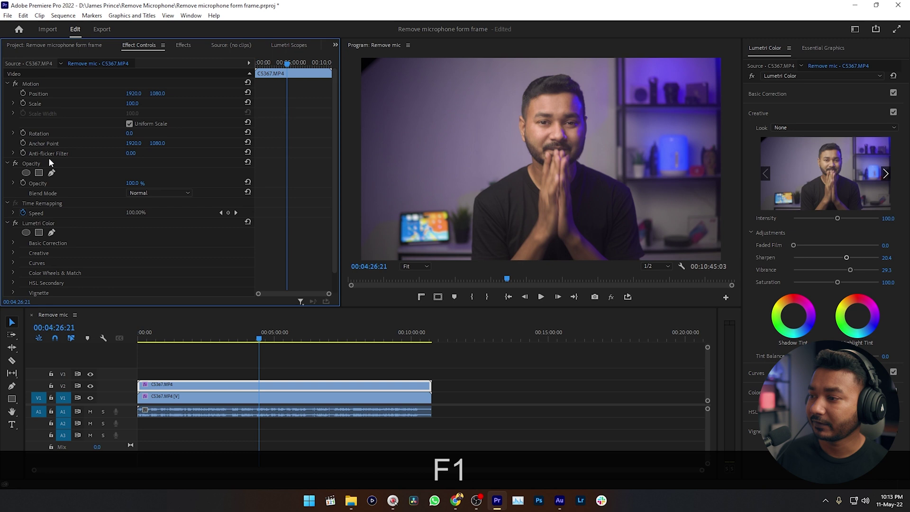
pyautogui.click(37, 163)
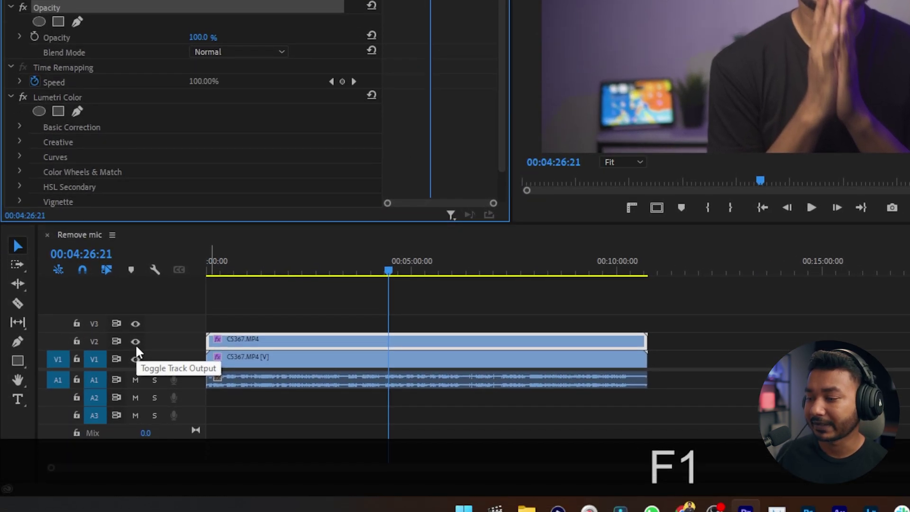
pyautogui.click(135, 343)
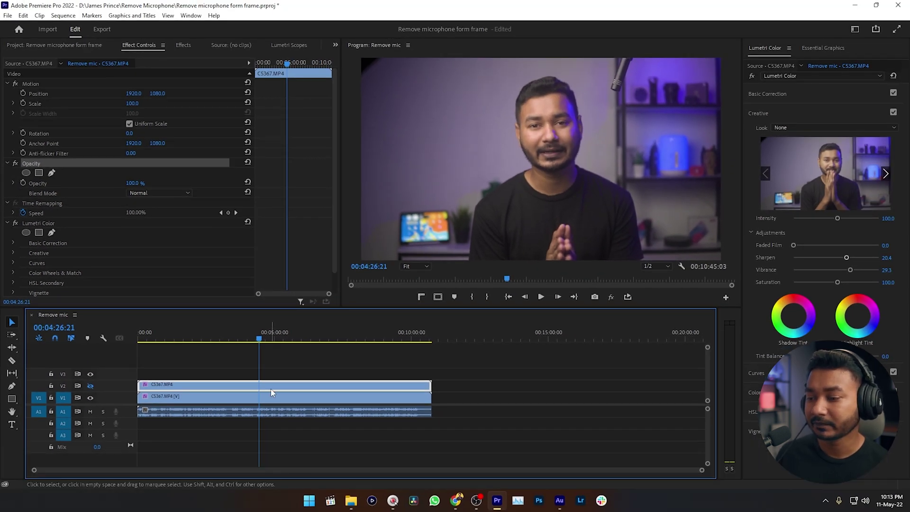
pyautogui.click(34, 167)
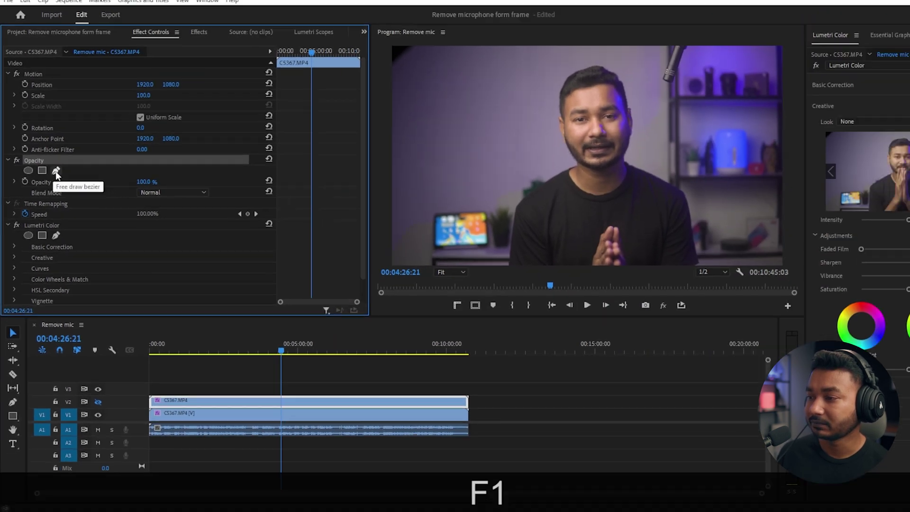
# - Draw a free-form bezier opacity mask, Mask (1), around the top-right microphone, using 10% monitor zoom, then Fit
pyautogui.click(51, 175)
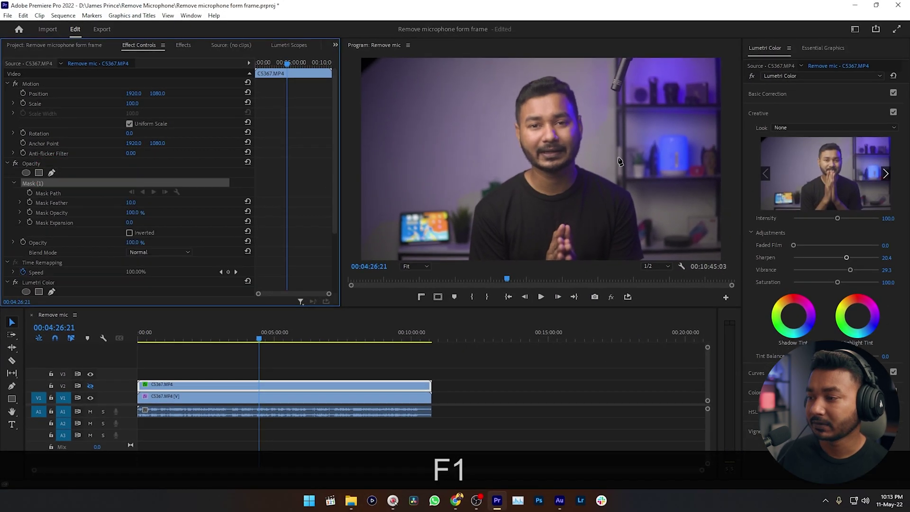
pyautogui.click(599, 63)
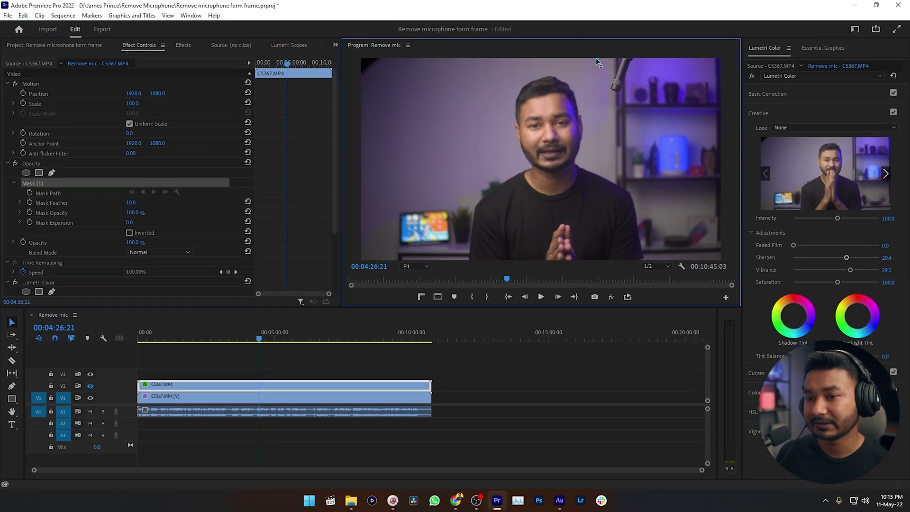
pyautogui.click(602, 103)
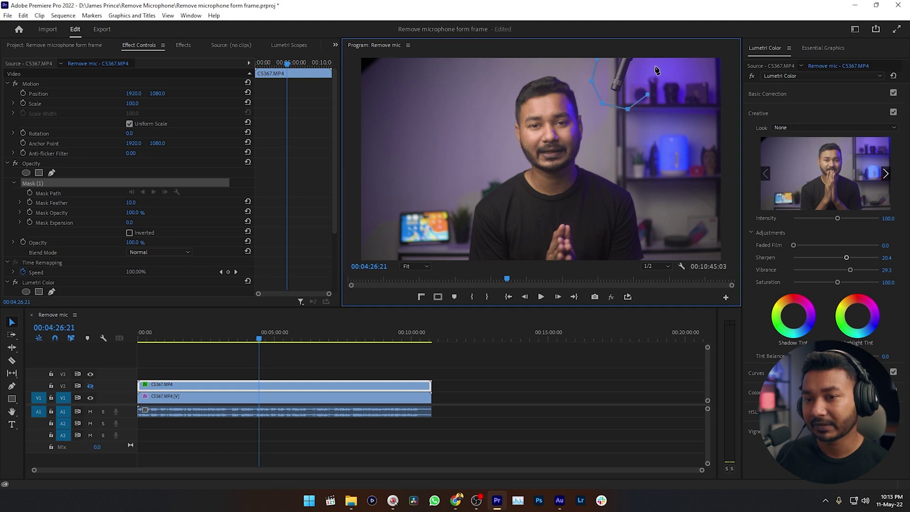
pyautogui.click(411, 269)
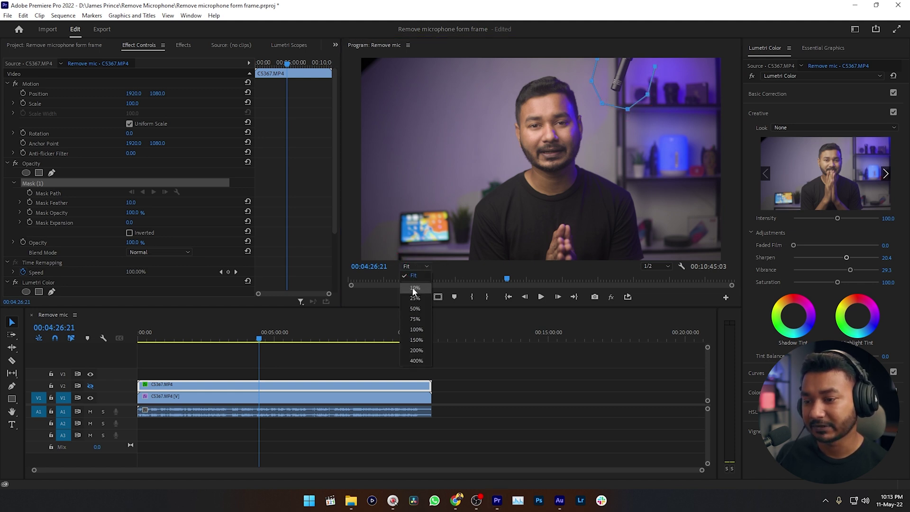
pyautogui.click(415, 288)
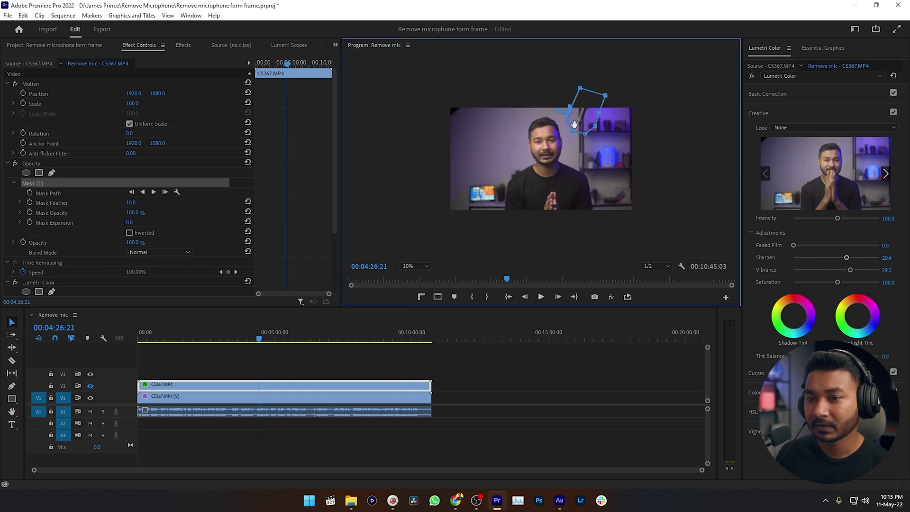
pyautogui.click(416, 265)
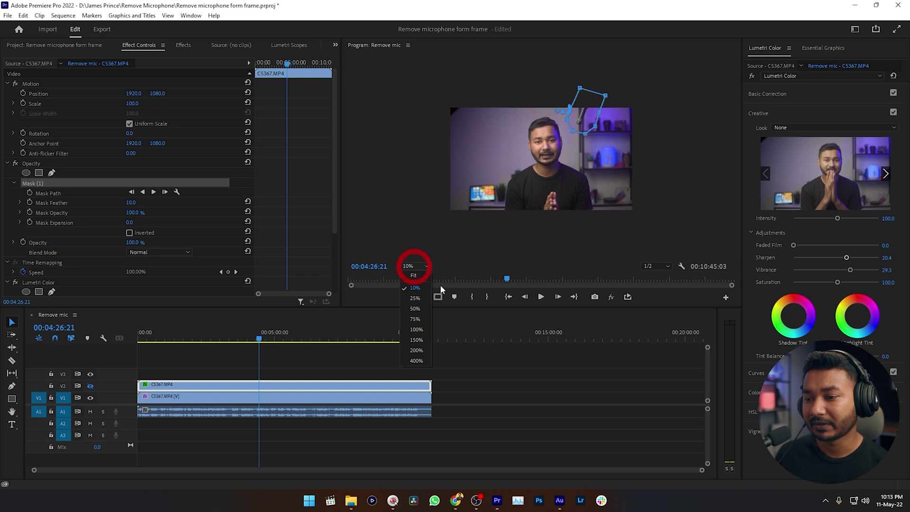
pyautogui.click(414, 276)
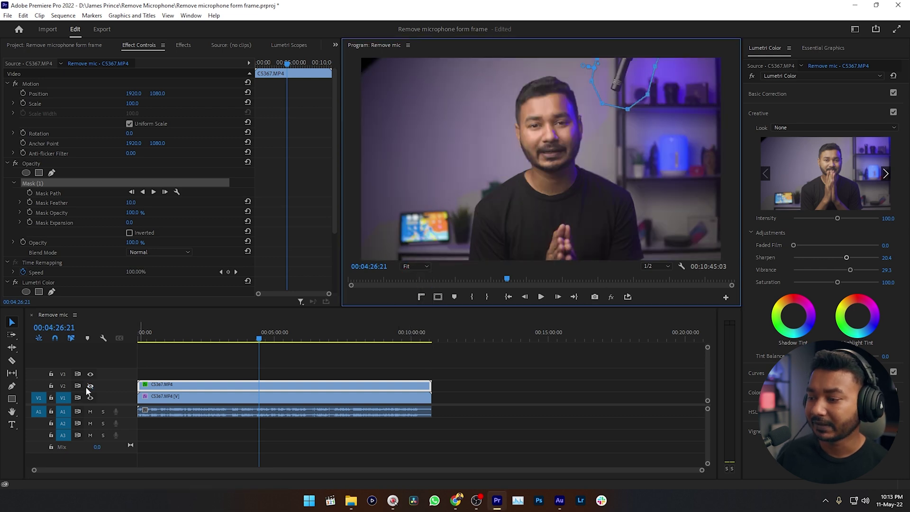
pyautogui.press('F1')
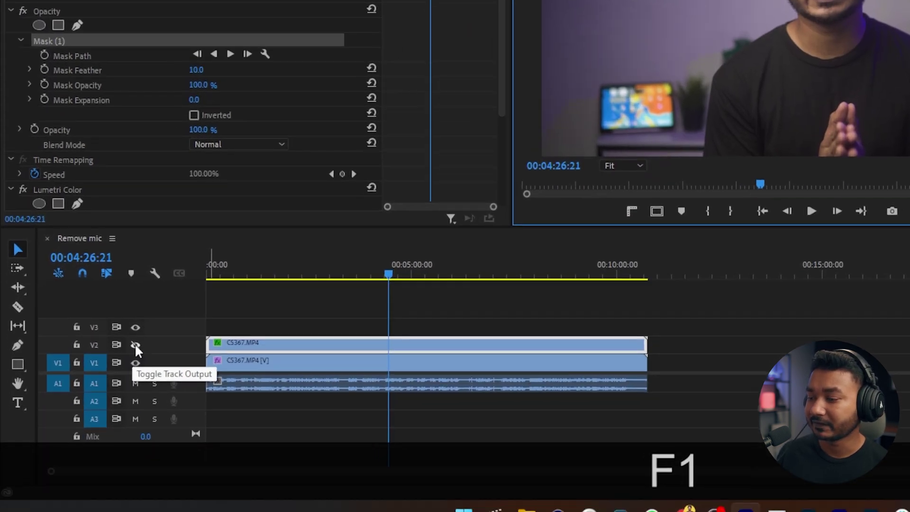
# - Show track V2 again and raise the Mask (1) feather to 62
pyautogui.click(134, 343)
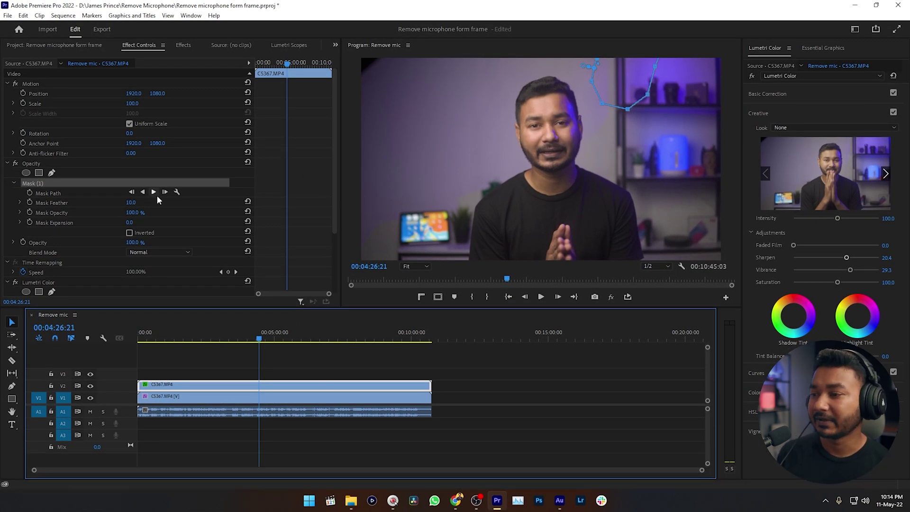
pyautogui.moveTo(132, 203); pyautogui.dragTo(140, 203)
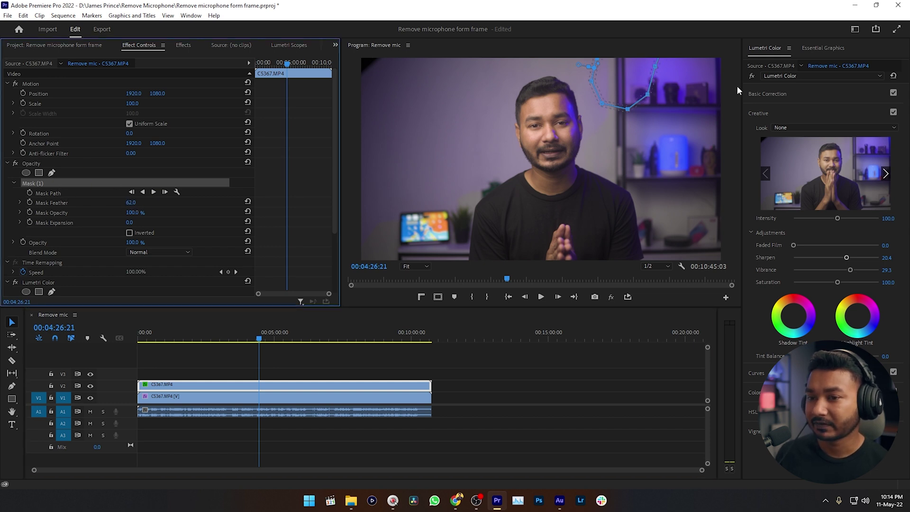
# - Deselect the clip and scrub through the footage around 00:04:23, checking the microphone stays hidden
pyautogui.click(335, 356)
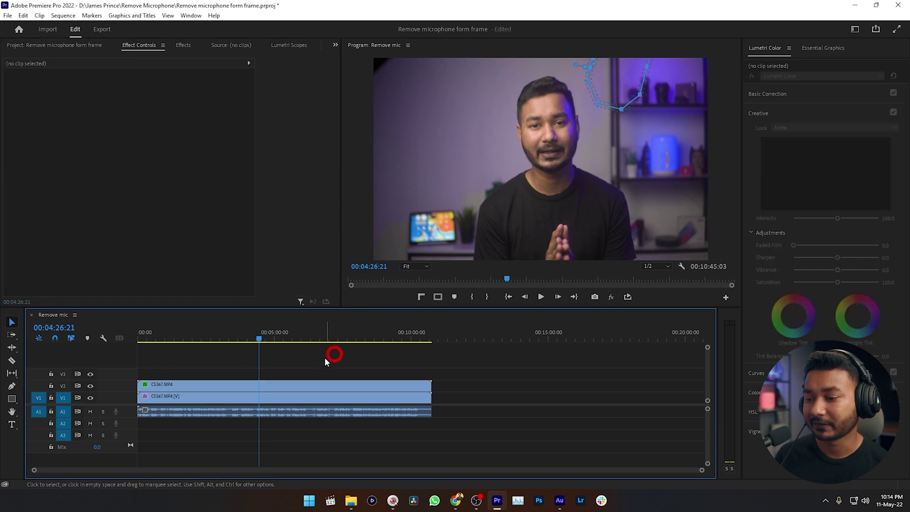
pyautogui.click(191, 339)
pyautogui.moveTo(192, 339); pyautogui.dragTo(258, 339)
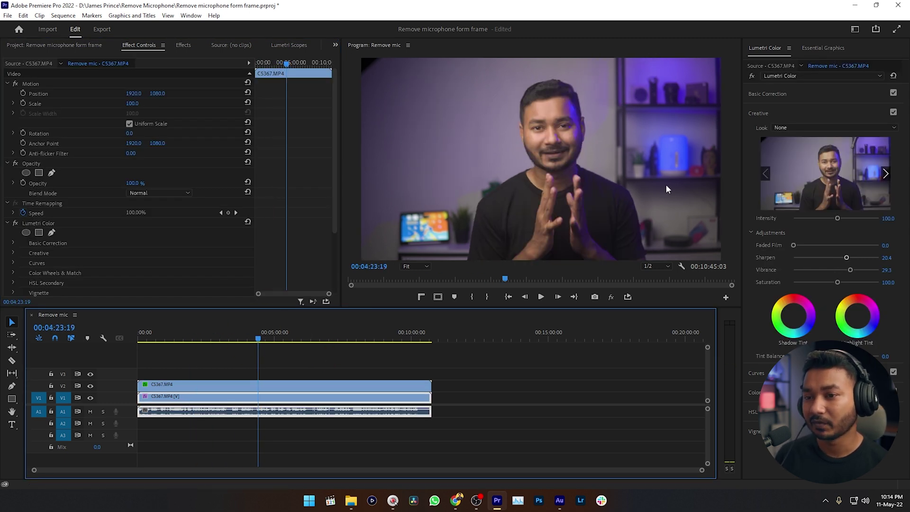